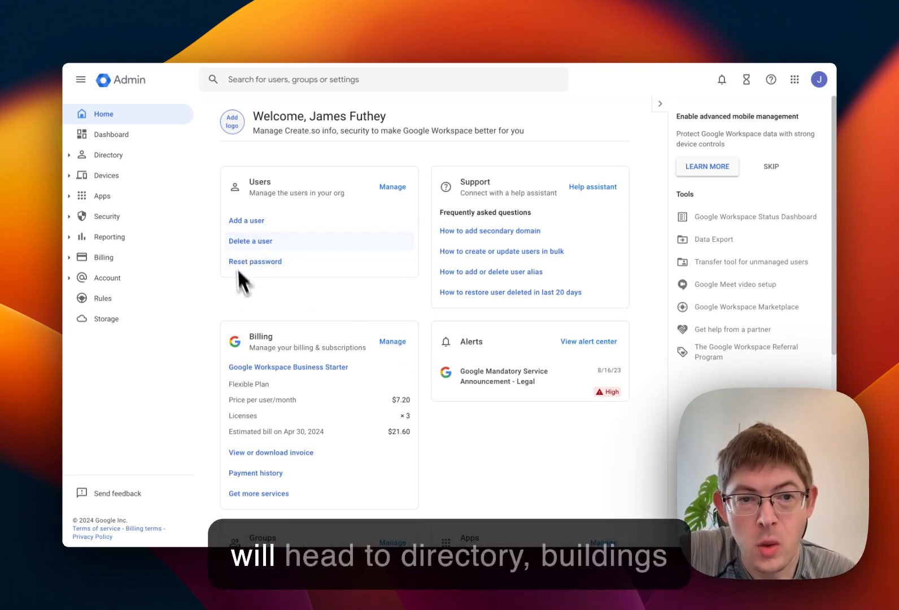
Open the resource management page of the directory and switch from the resources list to the buildings list.
click(78, 159)
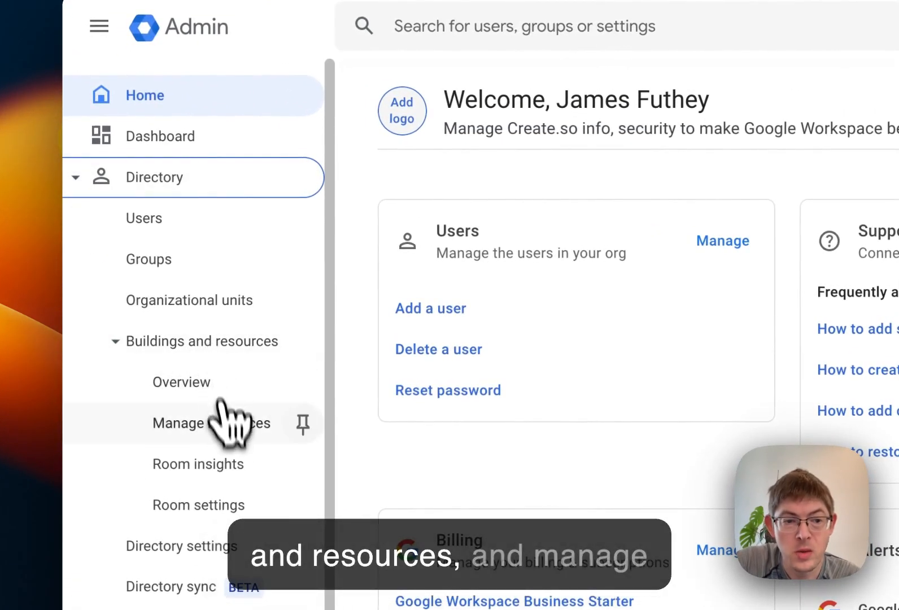
click(236, 432)
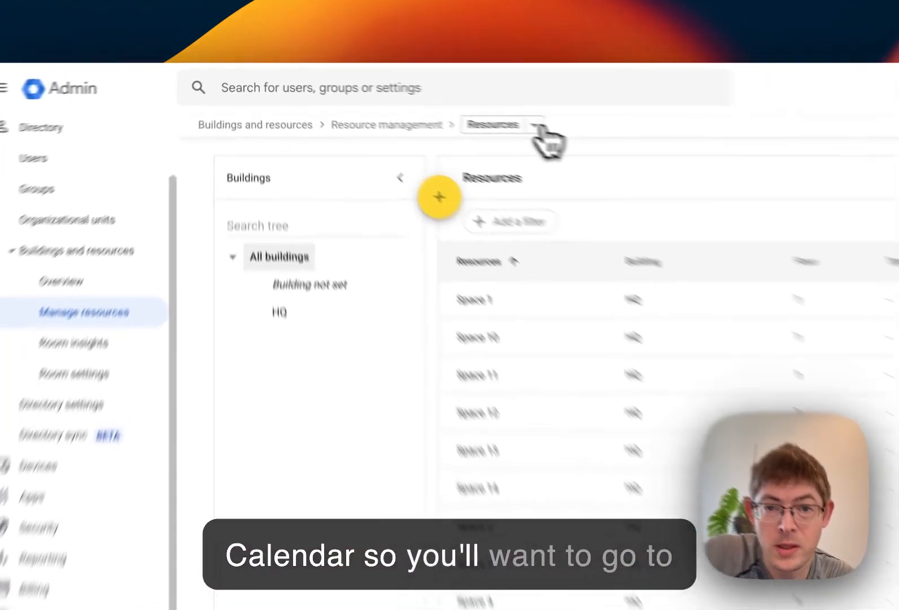
click(437, 104)
click(419, 140)
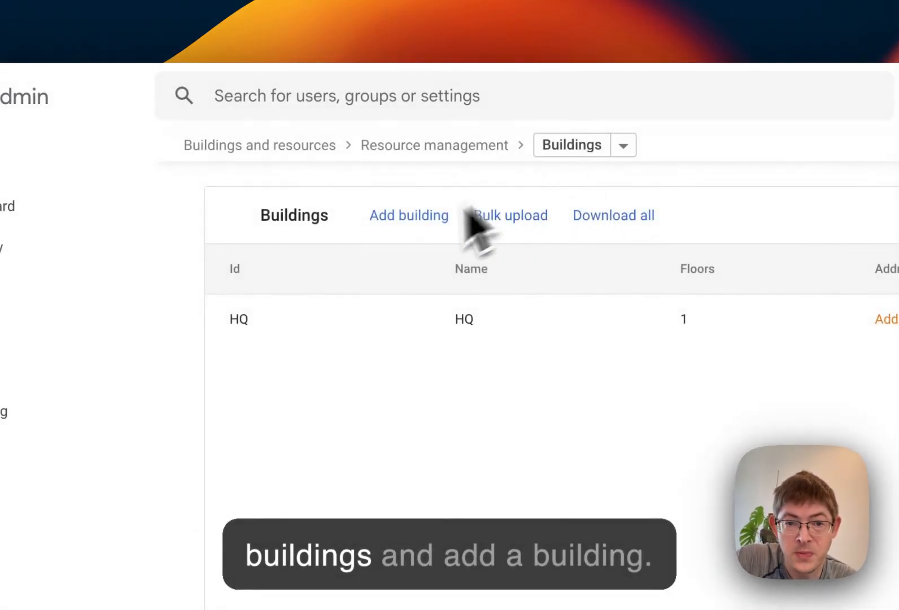
Add a new building with the ID and name Headquarters and floor 1.
click(425, 192)
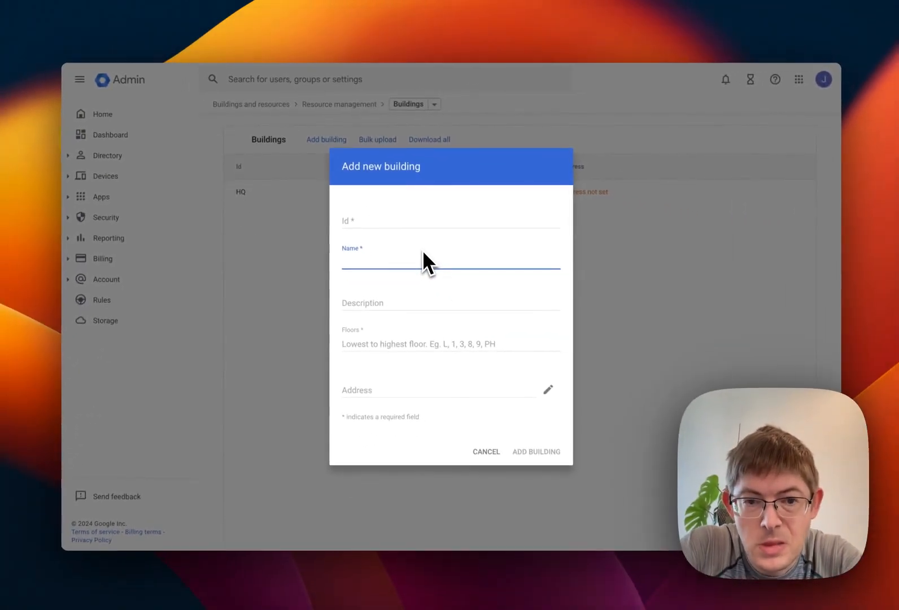
text(Headquarters)
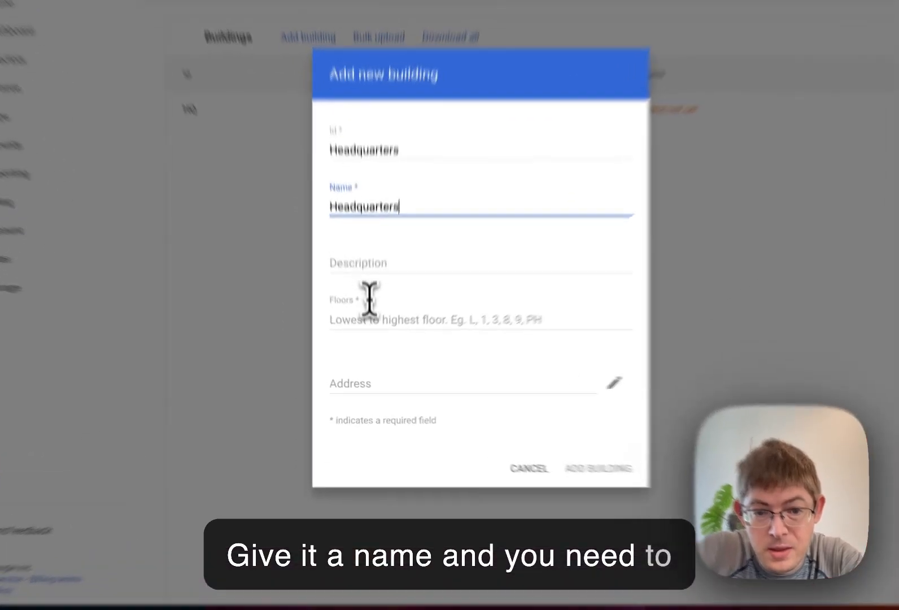
click(373, 342)
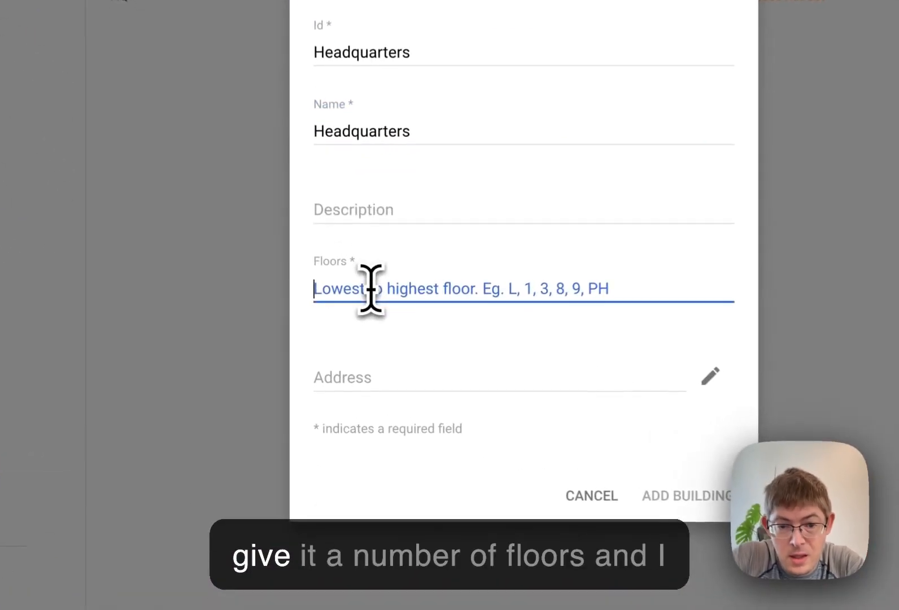
text(1)
click(340, 312)
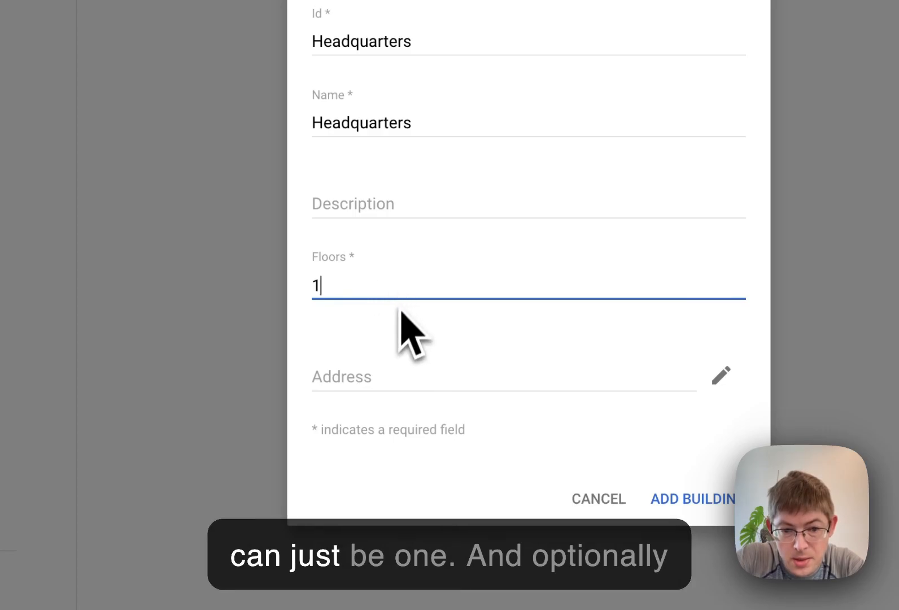
key(BackSpace)
text(1)
click(409, 343)
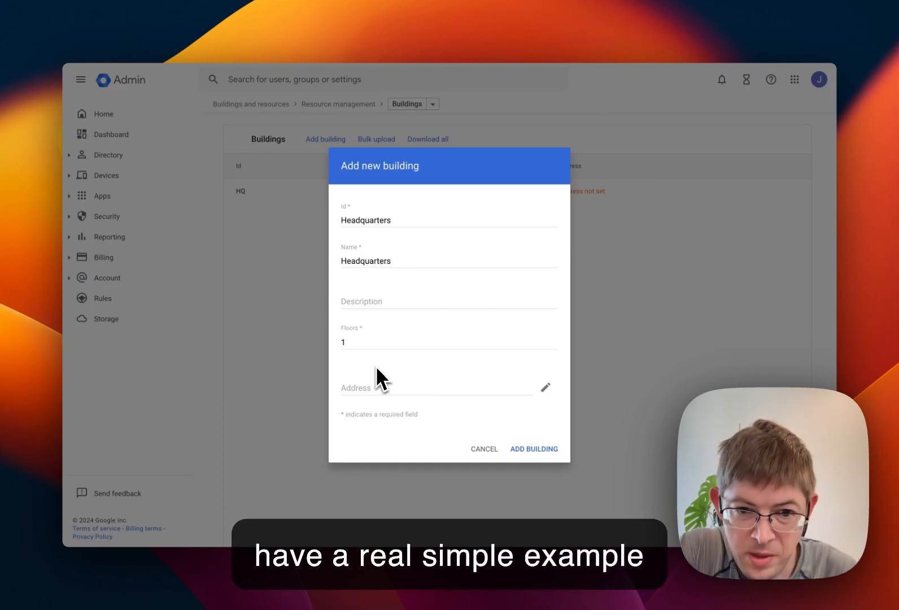
click(528, 449)
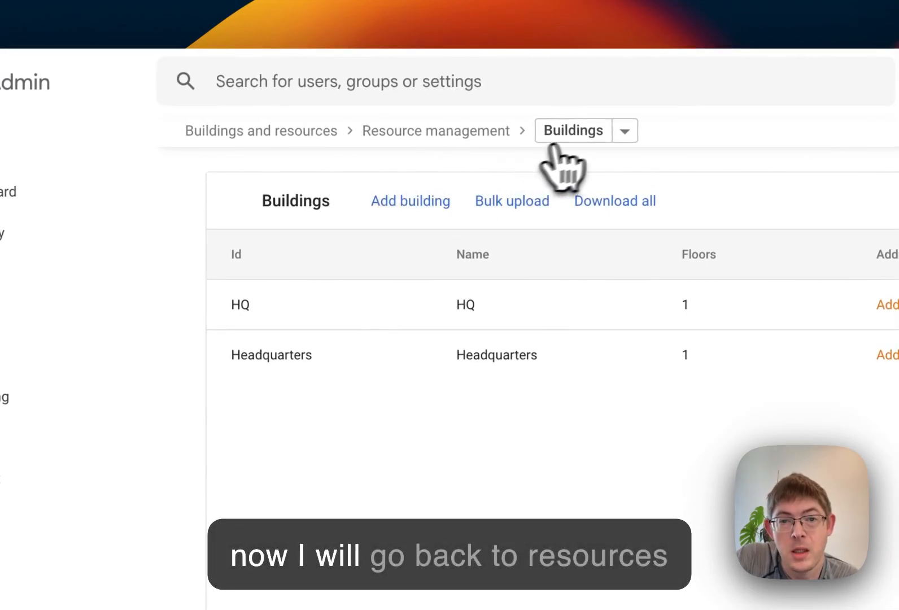
Return to the resources list and show only the resources of the Headquarters building.
click(572, 137)
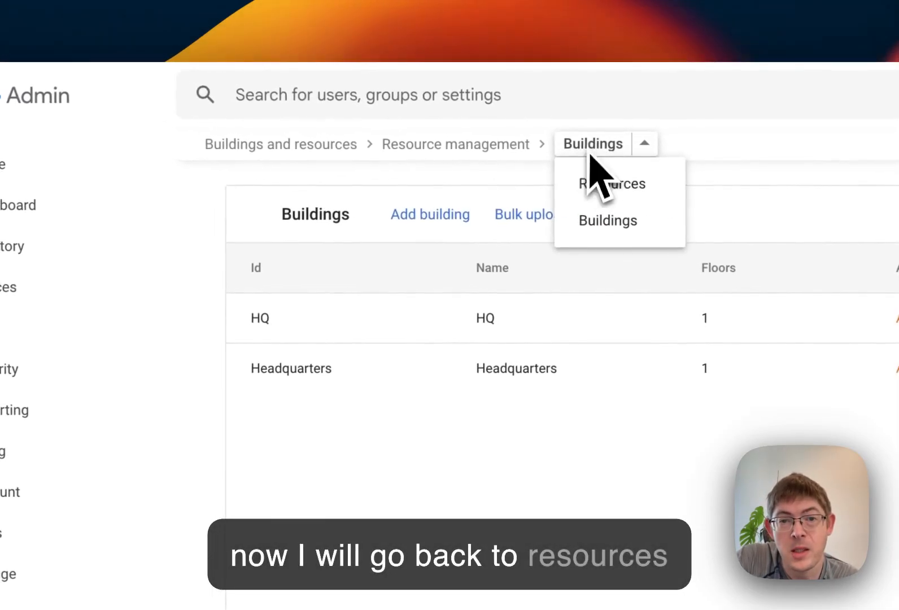
click(592, 185)
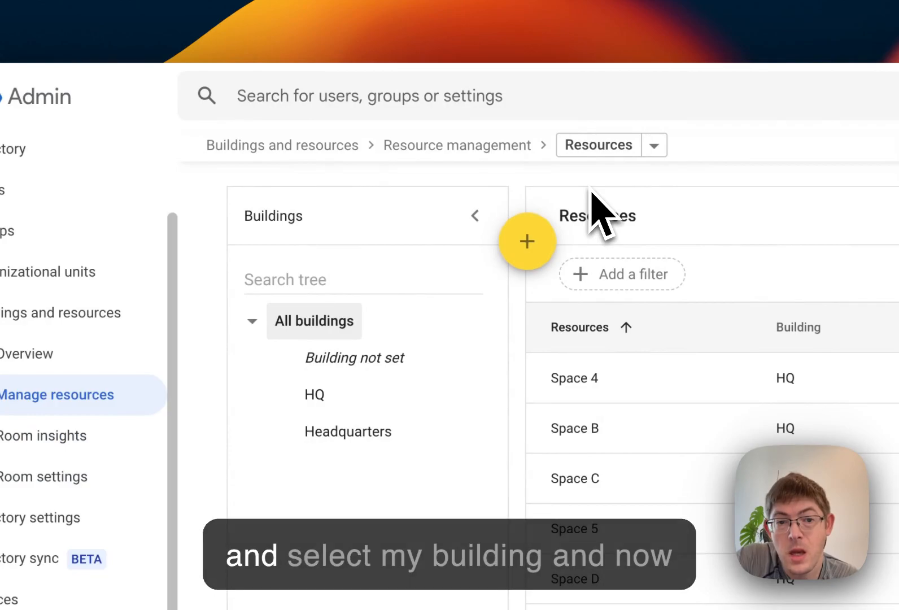
click(362, 446)
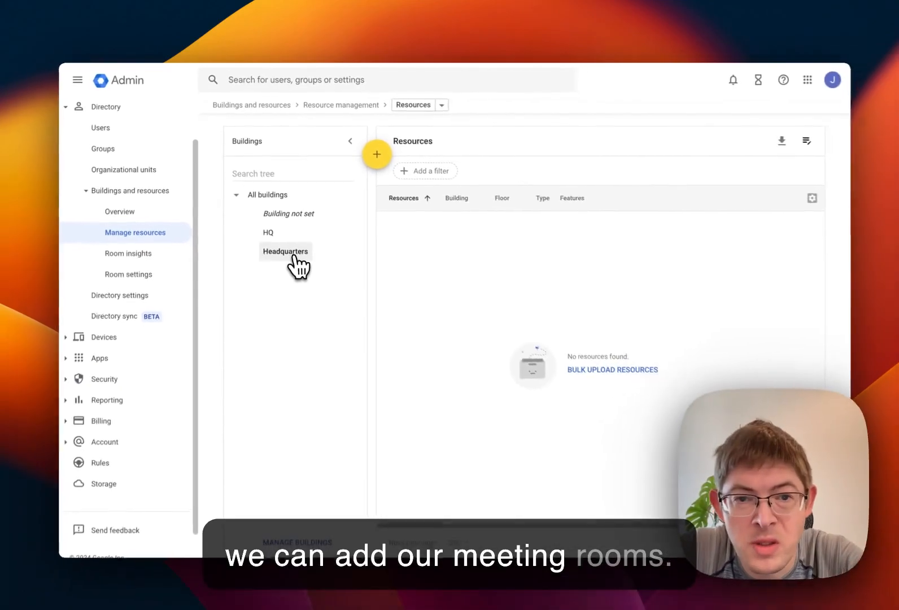
Add a meeting space resource named Conference Room A on floor 1 of building HQ with a capacity of 8.
mouse_move(377, 157)
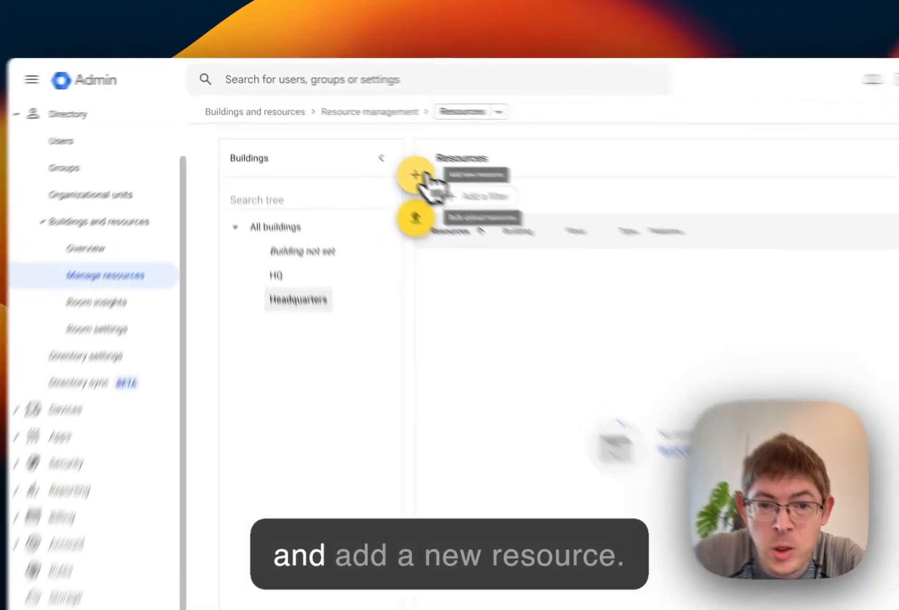
click(373, 152)
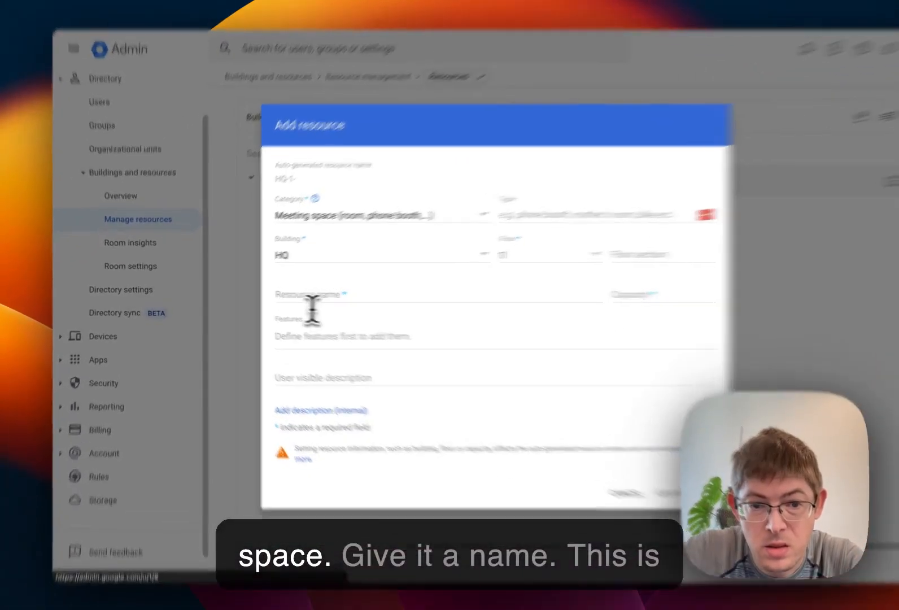
click(290, 295)
text(Conferen)
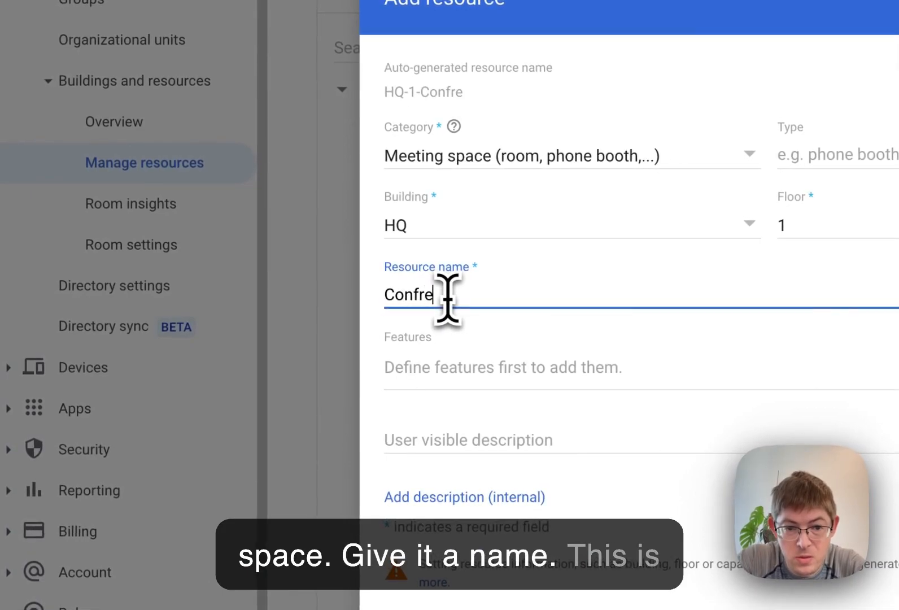
text(ce Room A)
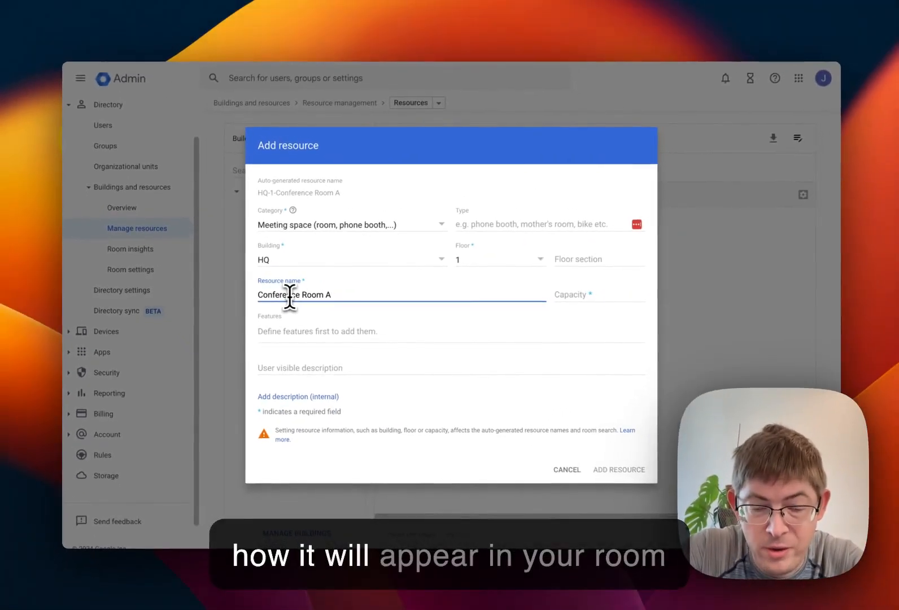
click(570, 299)
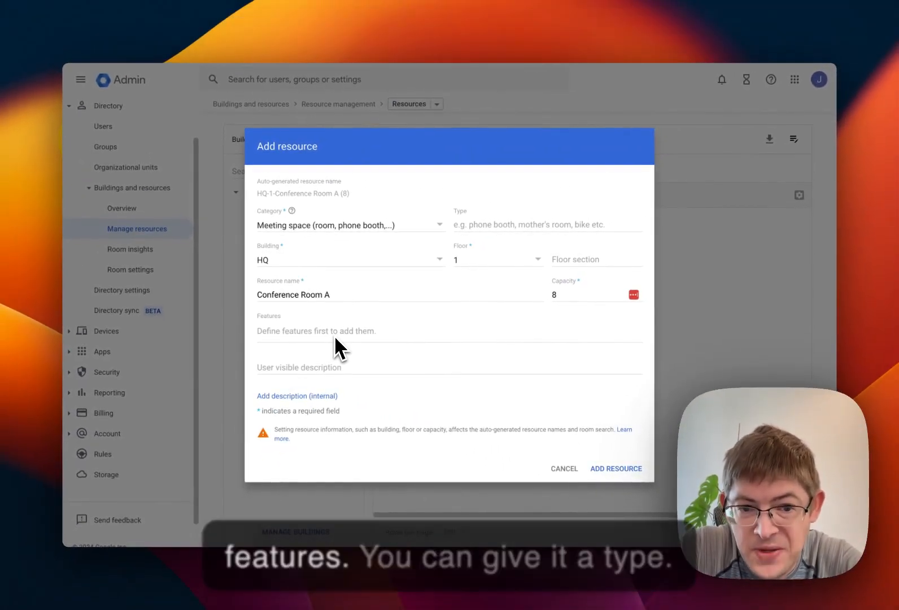
click(515, 221)
click(524, 198)
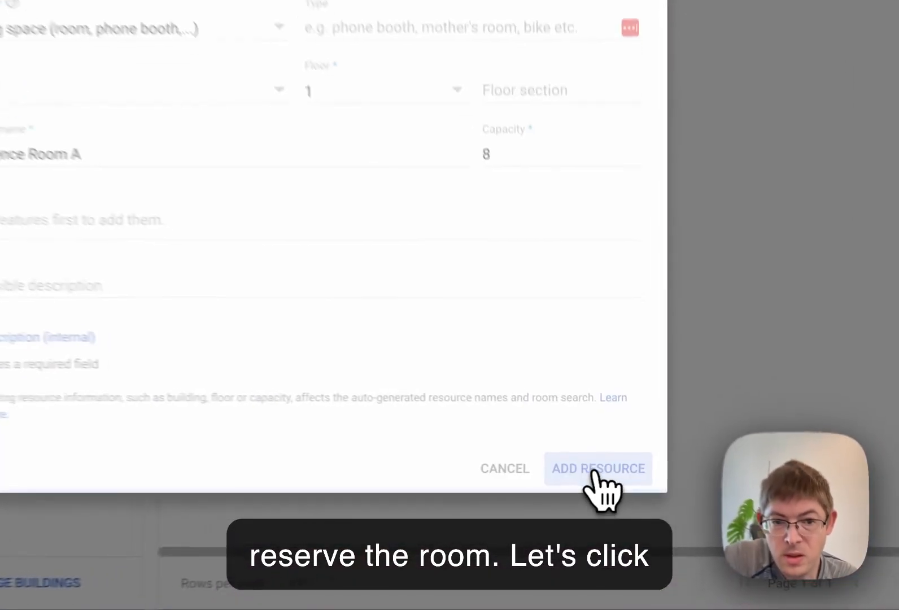
click(603, 468)
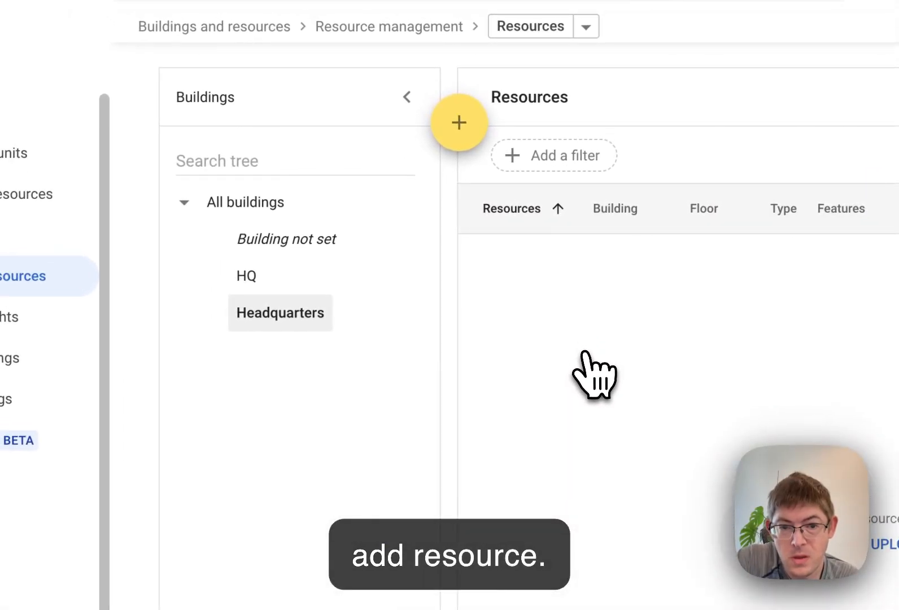
Check the resources of the Headquarters and HQ buildings and open the details of Conference Room A.
click(284, 238)
click(268, 312)
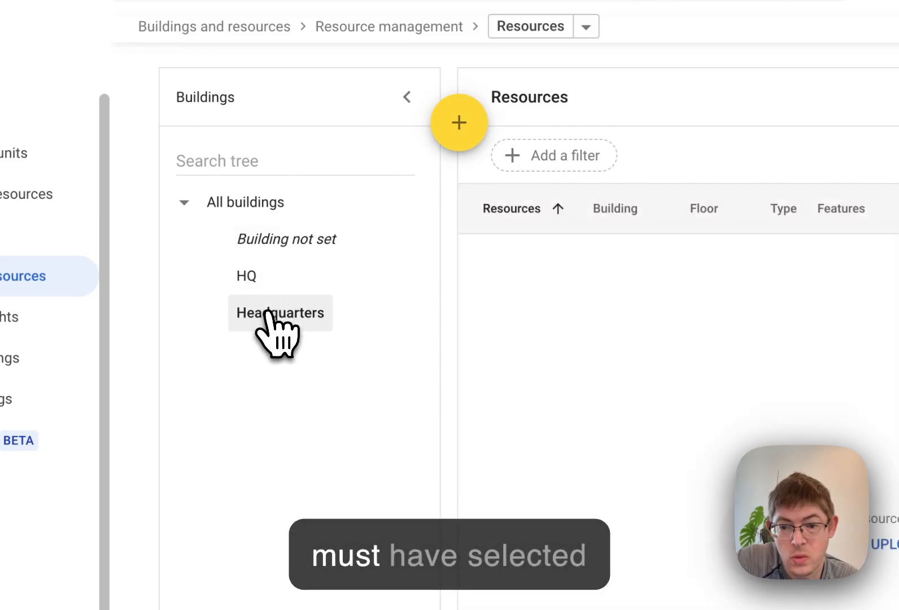
click(251, 285)
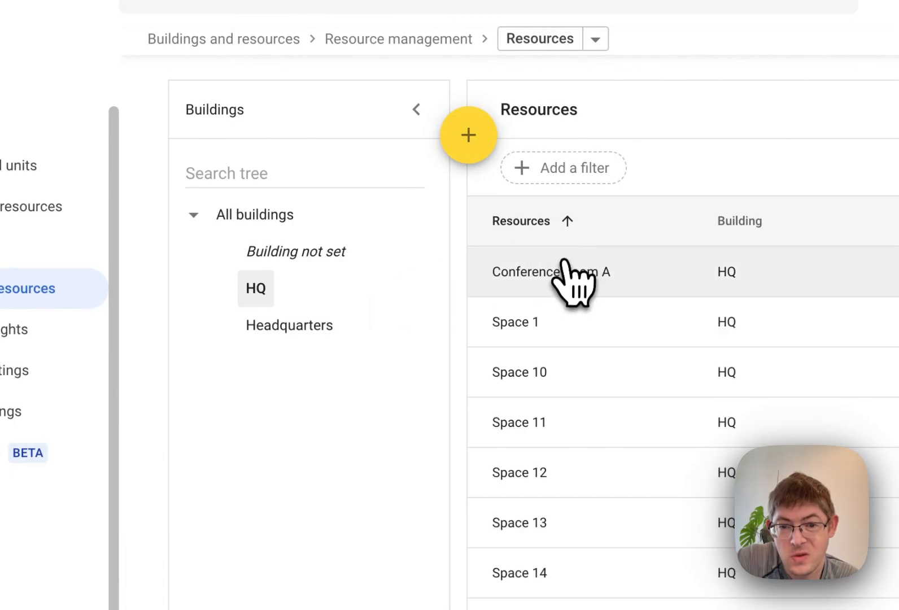
click(562, 274)
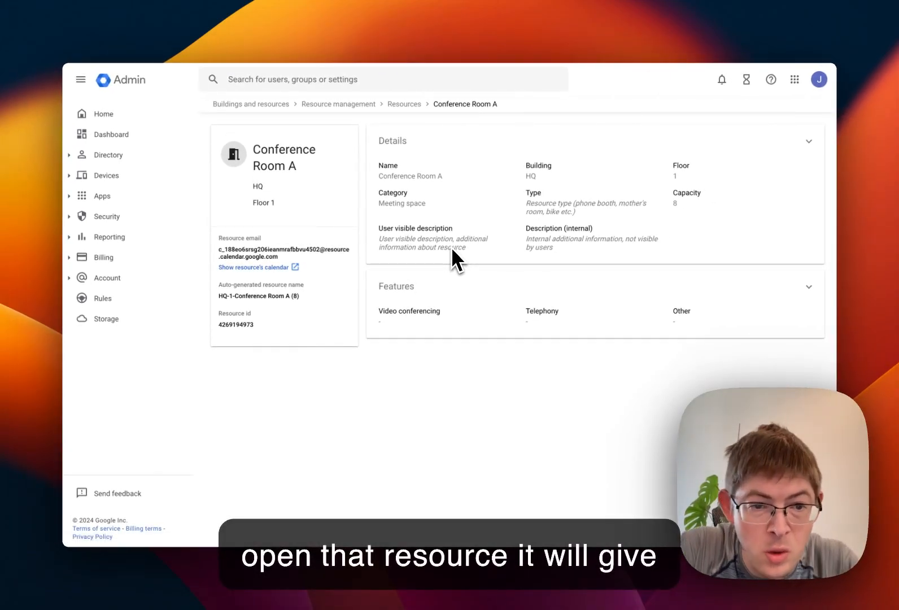
Highlight the full resource email address on the details page of Conference Room A.
drag(218, 249, 243, 250)
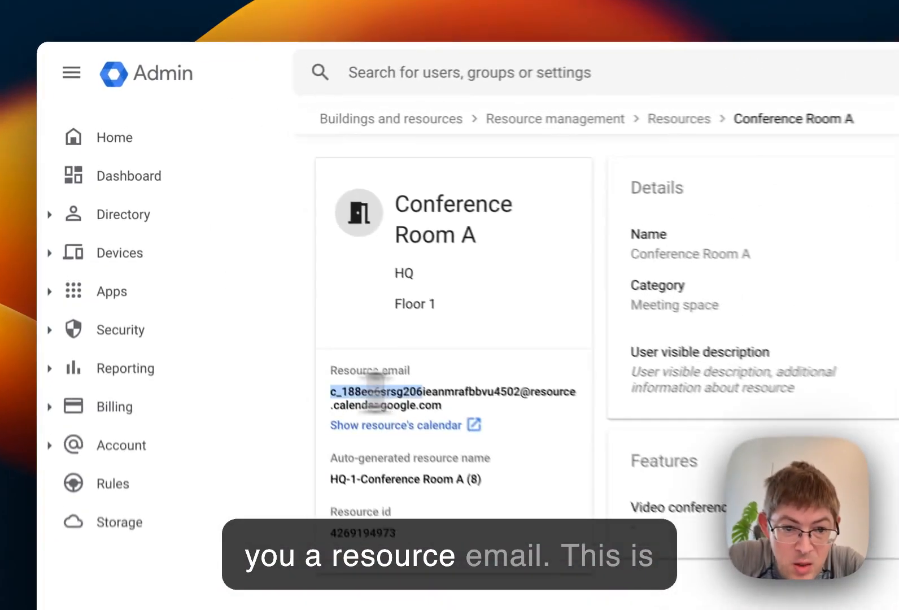
drag(374, 389, 477, 408)
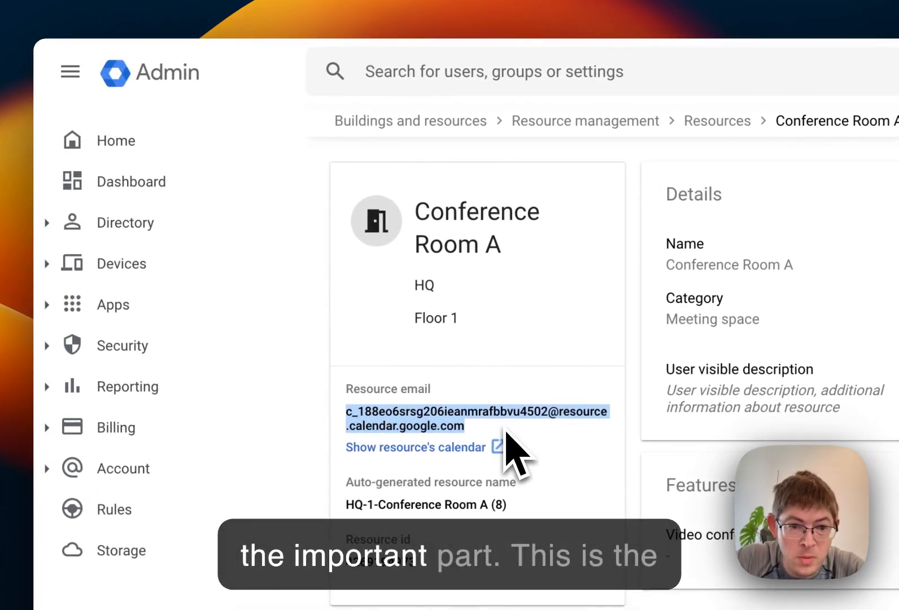
triple_click(436, 431)
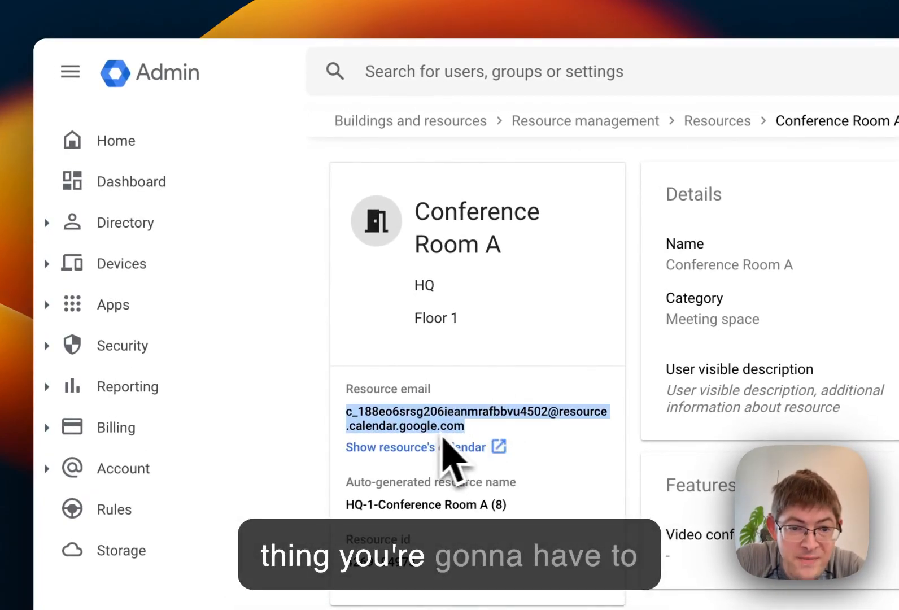
click(497, 433)
drag(422, 428, 482, 433)
click(347, 419)
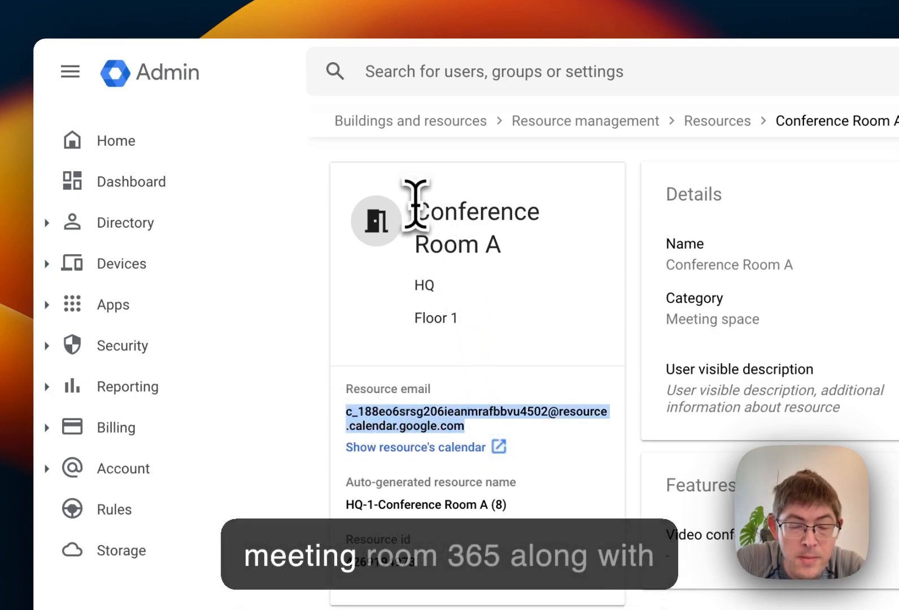
Highlight the room's name and its resource email to identify the details needed for Meeting Room 365.
drag(416, 203, 562, 281)
click(553, 299)
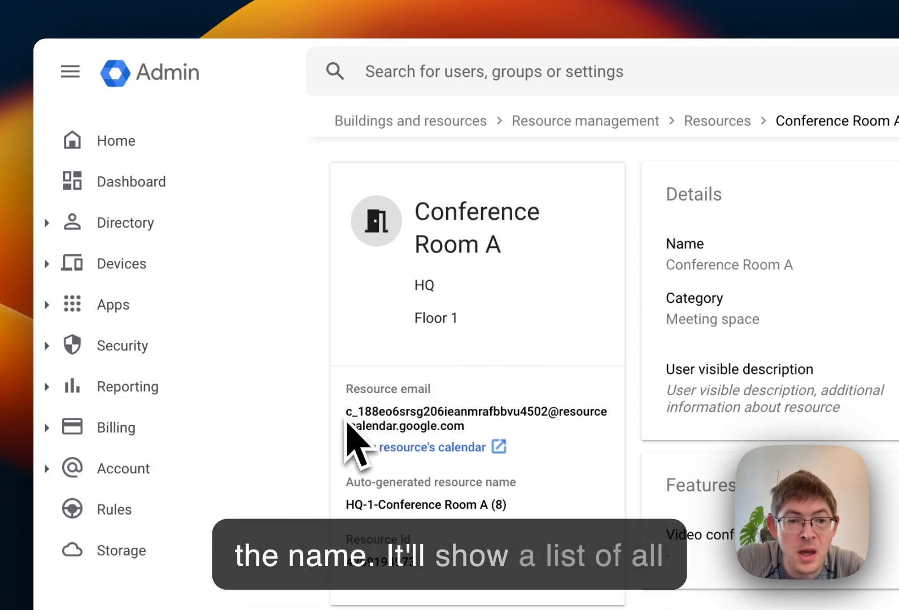
drag(346, 421, 488, 427)
click(504, 431)
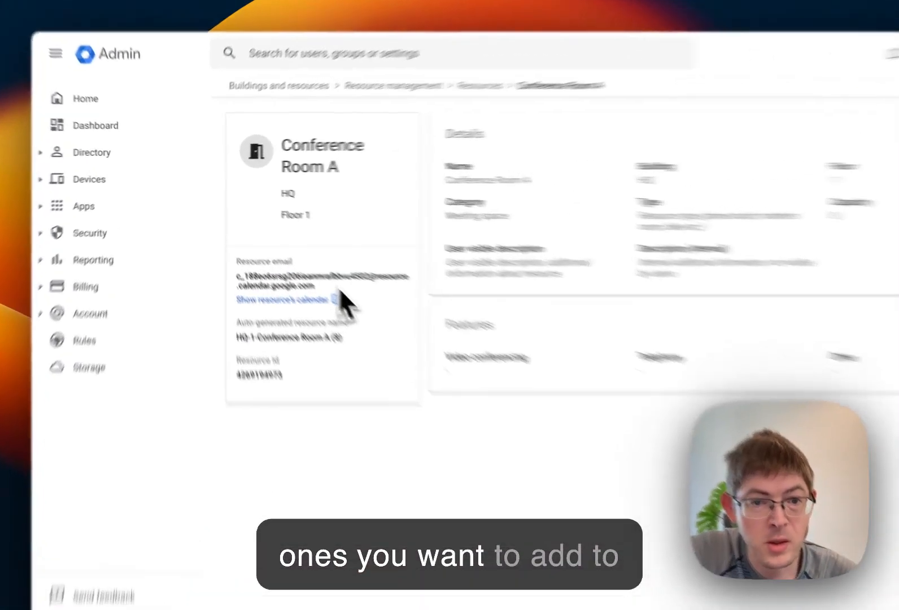
drag(280, 258, 215, 249)
click(268, 336)
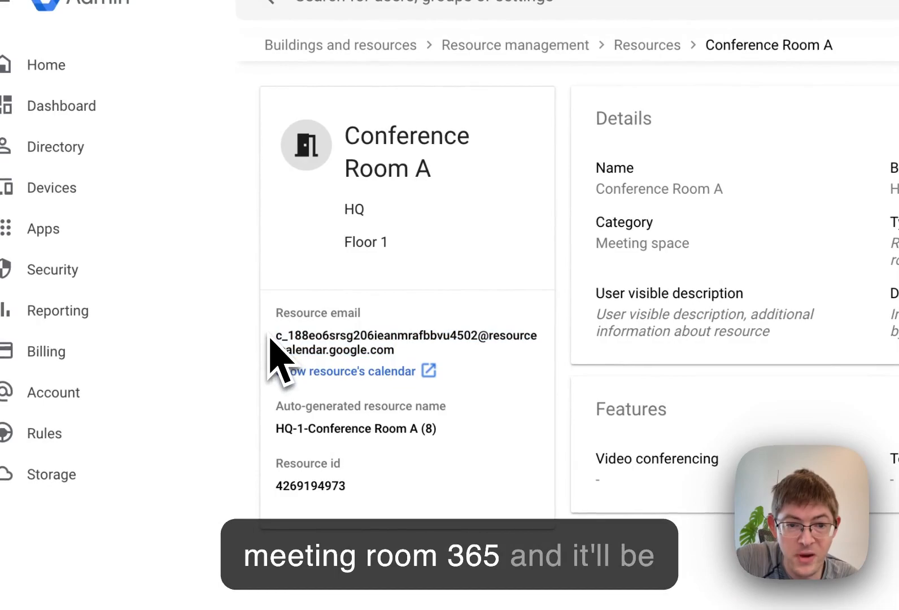
drag(273, 335, 429, 349)
click(449, 355)
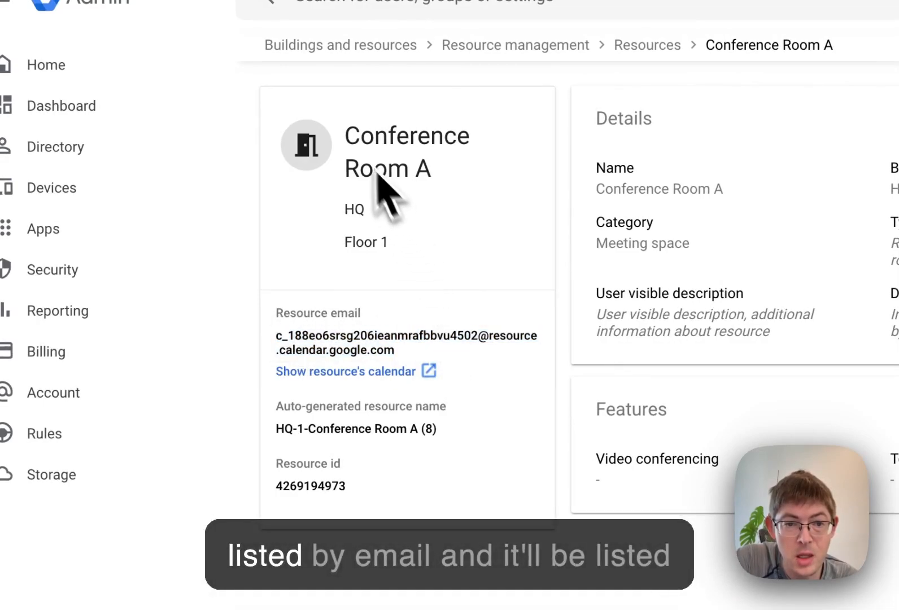
drag(345, 137, 449, 201)
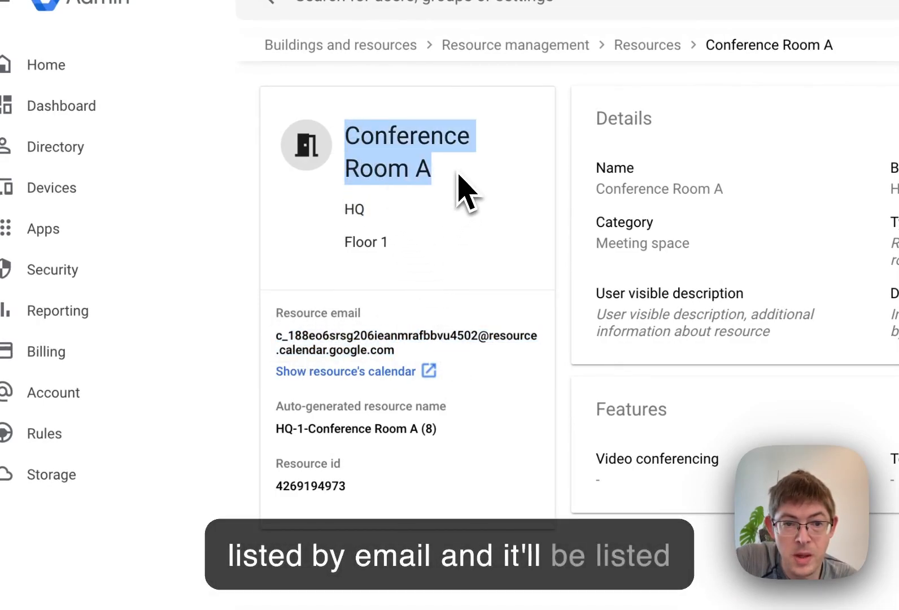
click(469, 199)
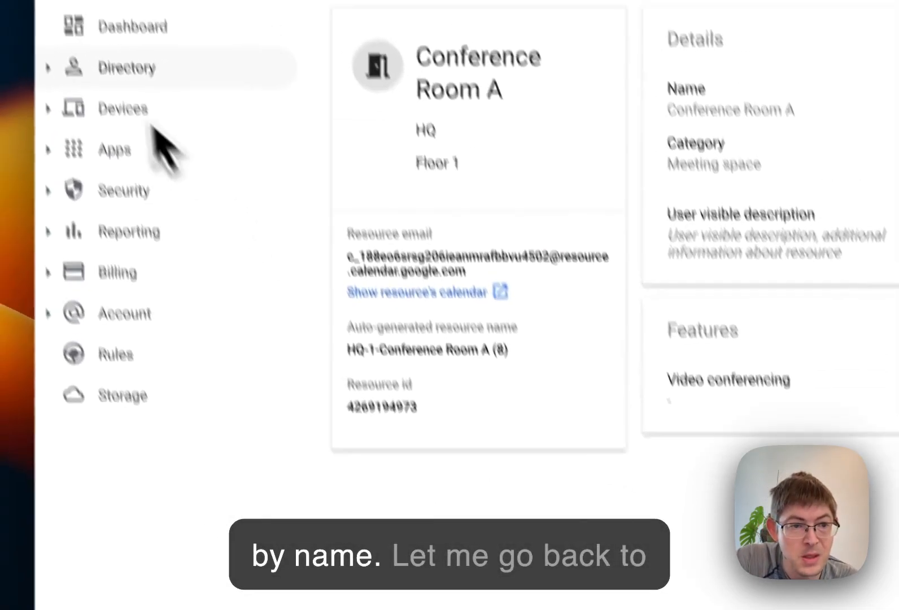
Go back to the resource management page and show only the resources of building HQ.
click(58, 69)
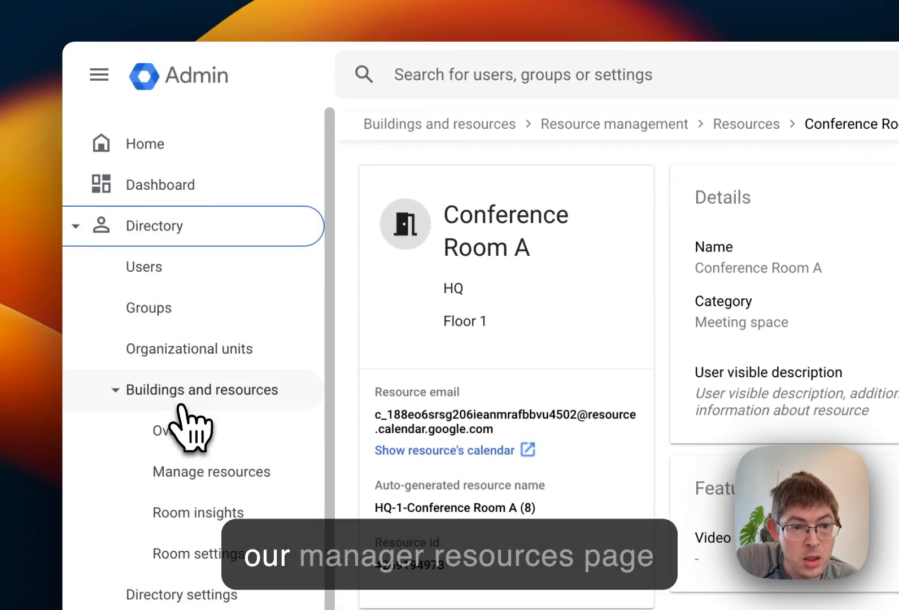
click(191, 472)
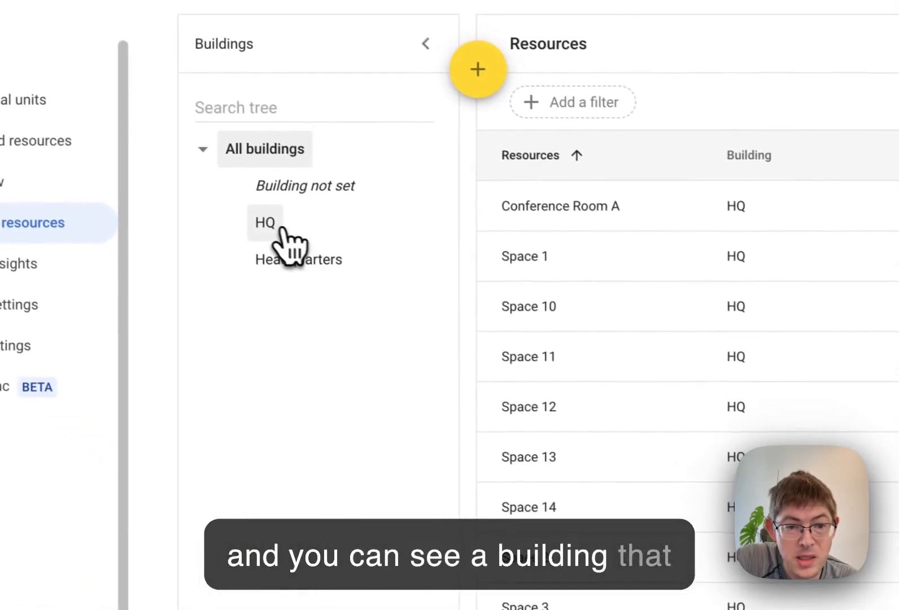
click(473, 374)
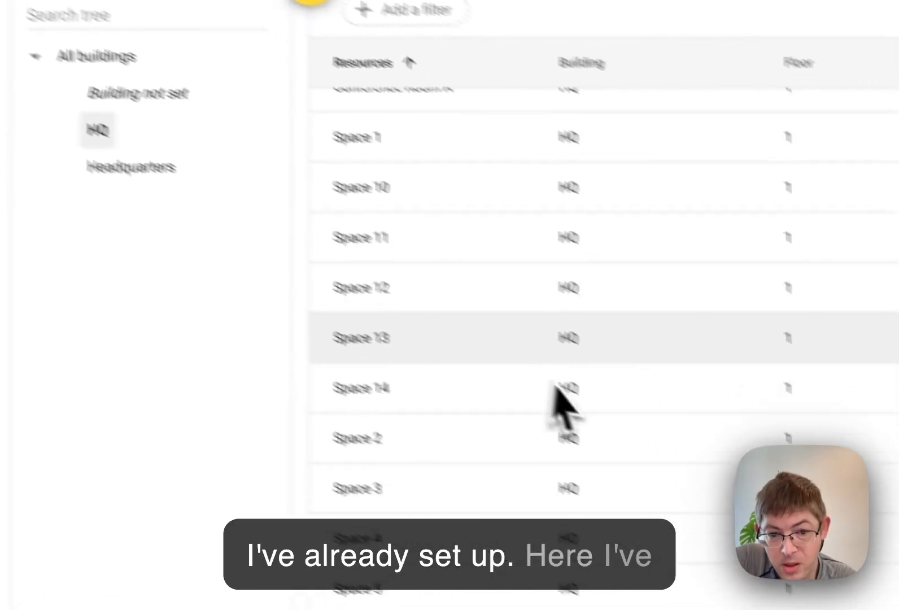
Look through the whole list of spaces set up in building HQ.
scroll(714, 504, down, 3)
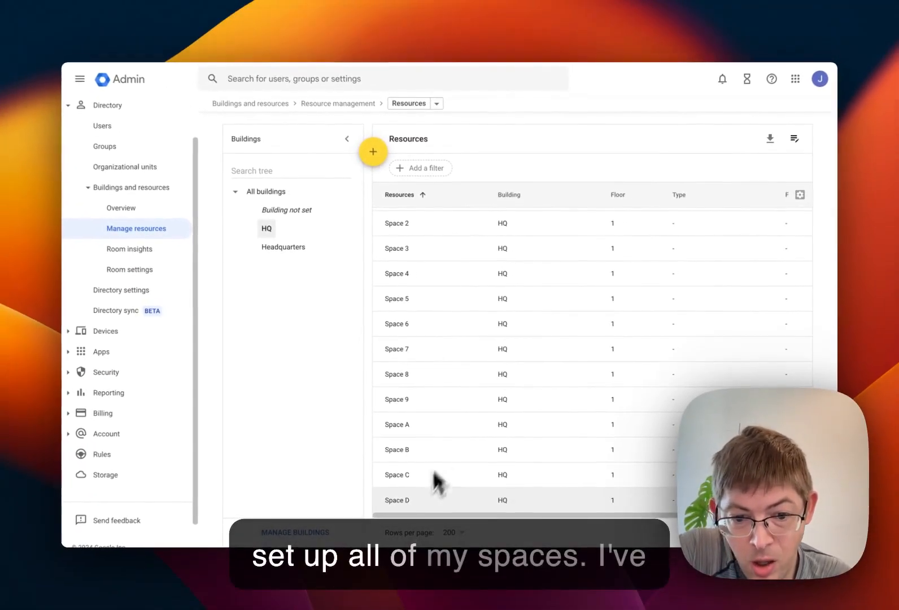
scroll(422, 363, up, 3)
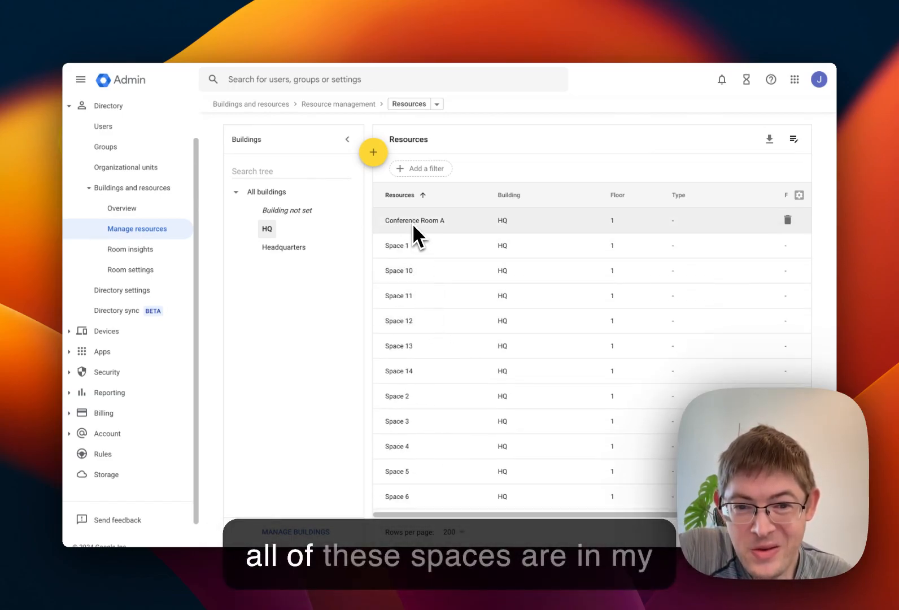
scroll(430, 385, down, 3)
scroll(434, 362, up, 3)
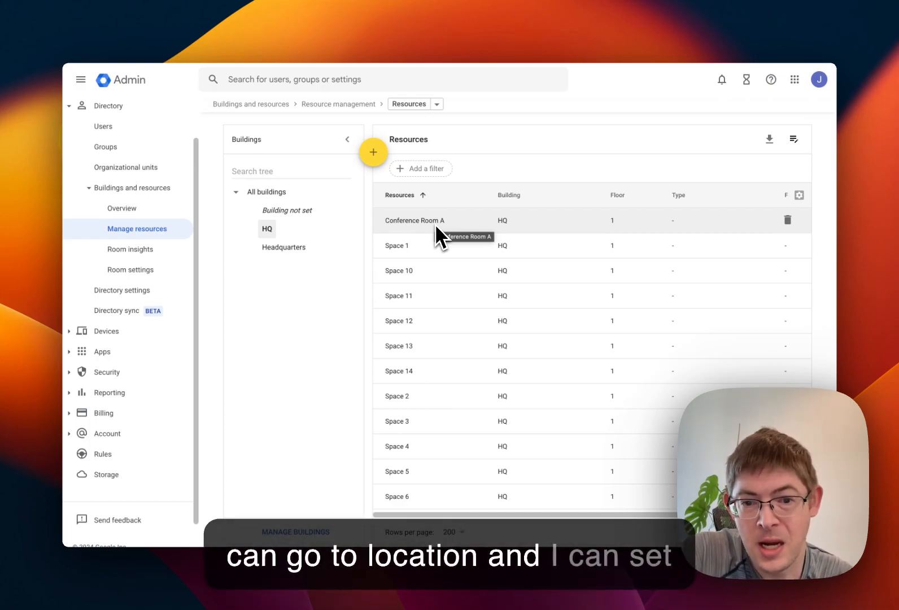
scroll(425, 339, down, 3)
scroll(426, 375, up, 3)
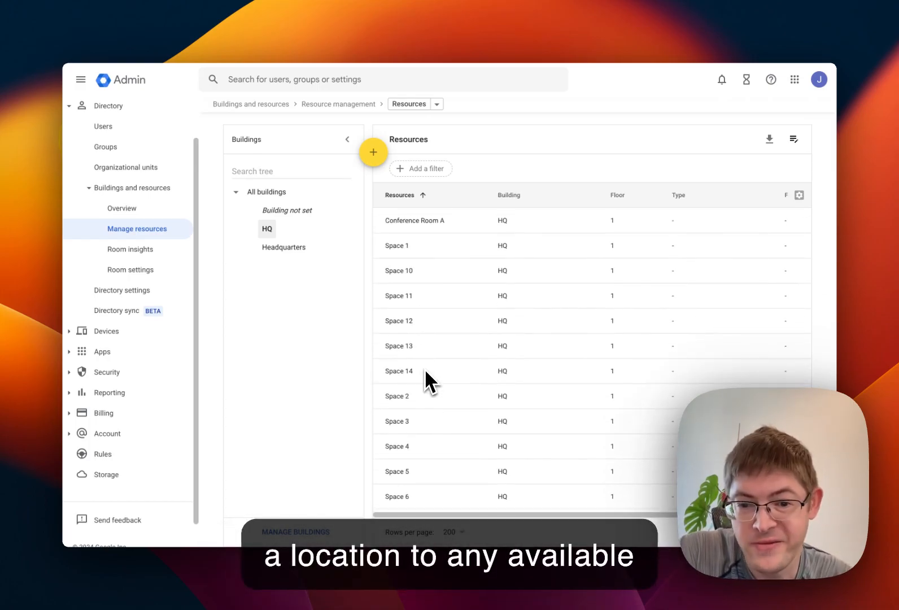